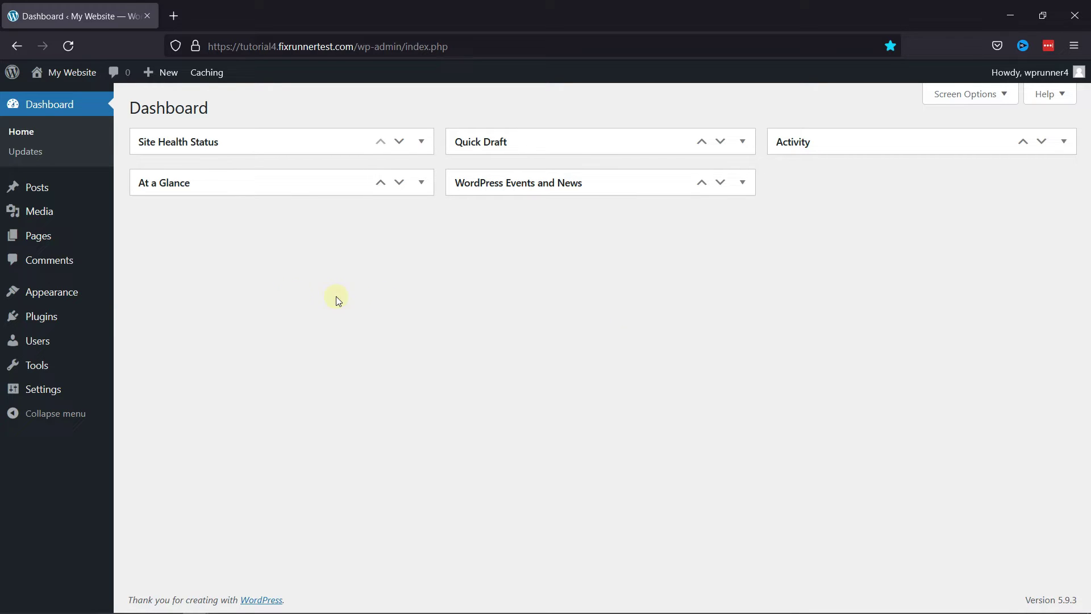
- Search plugins for 'wp forms', then install and activate Contact Form by WPForms
{"action": "mouse_move", "coordinate": [90, 314]}
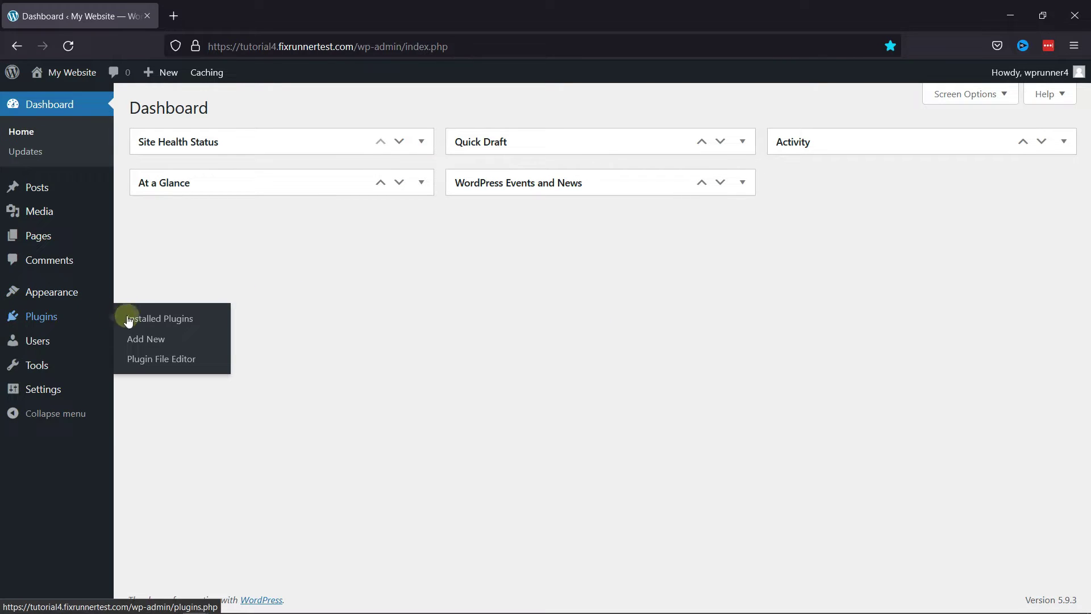
{"action": "left_click", "coordinate": [151, 337]}
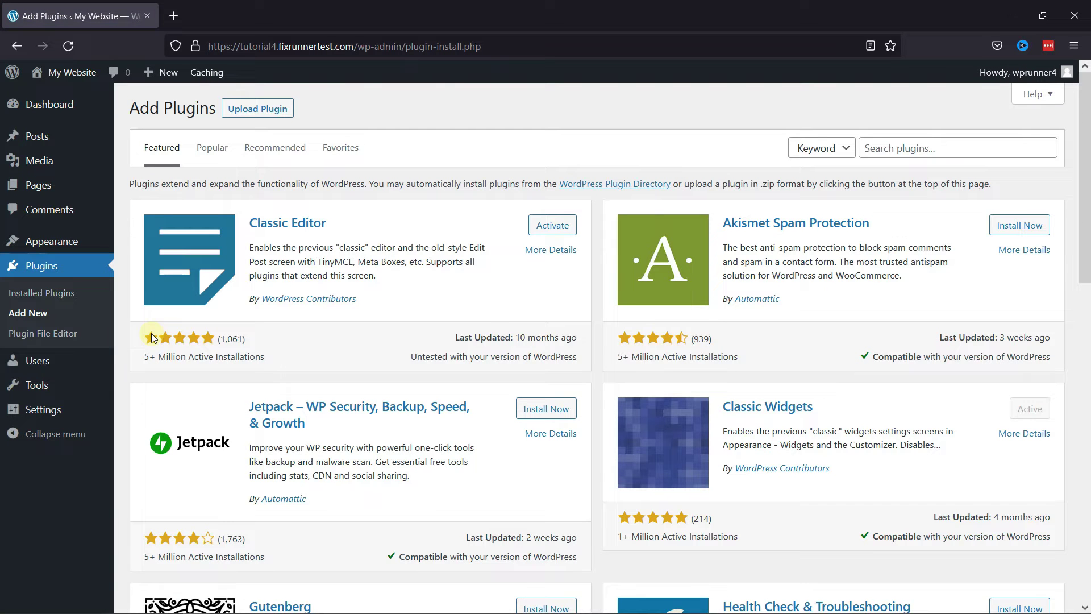
{"action": "left_click", "coordinate": [885, 151]}
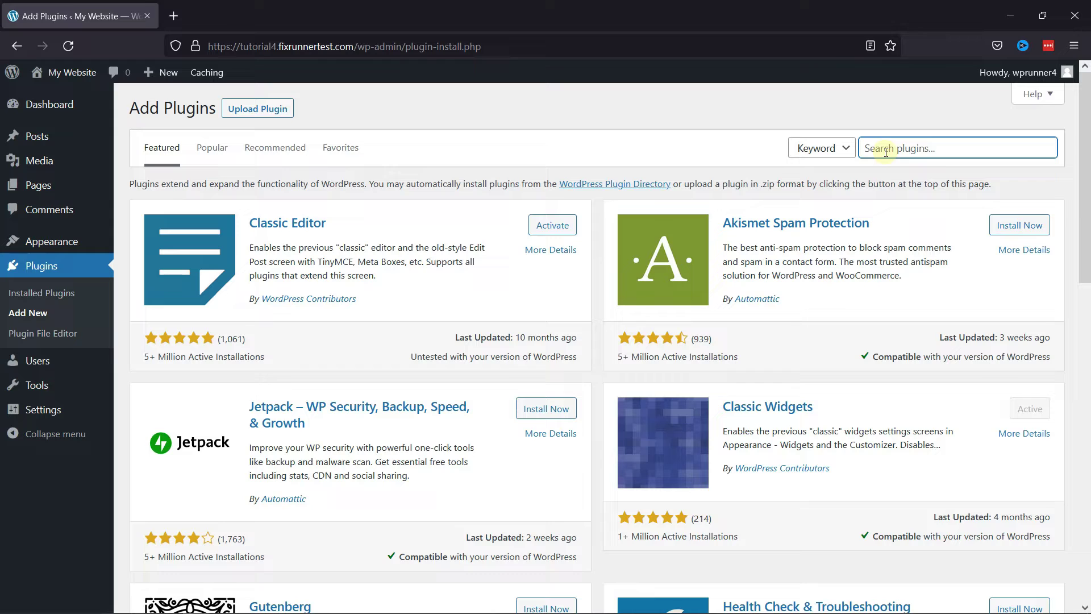
{"action": "type", "text": "wp forms"}
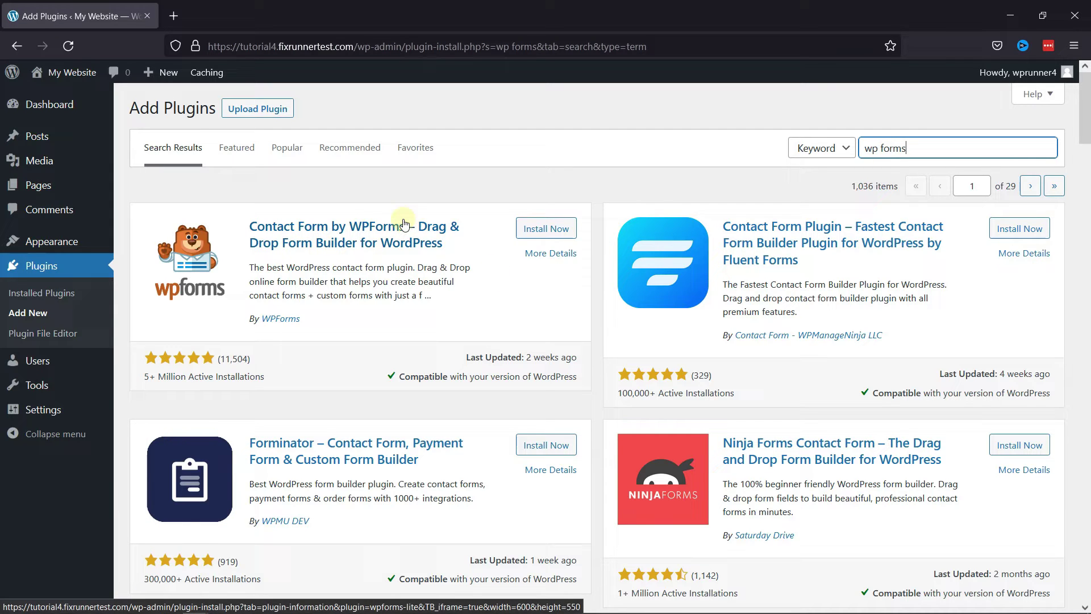
{"action": "left_click", "coordinate": [546, 228]}
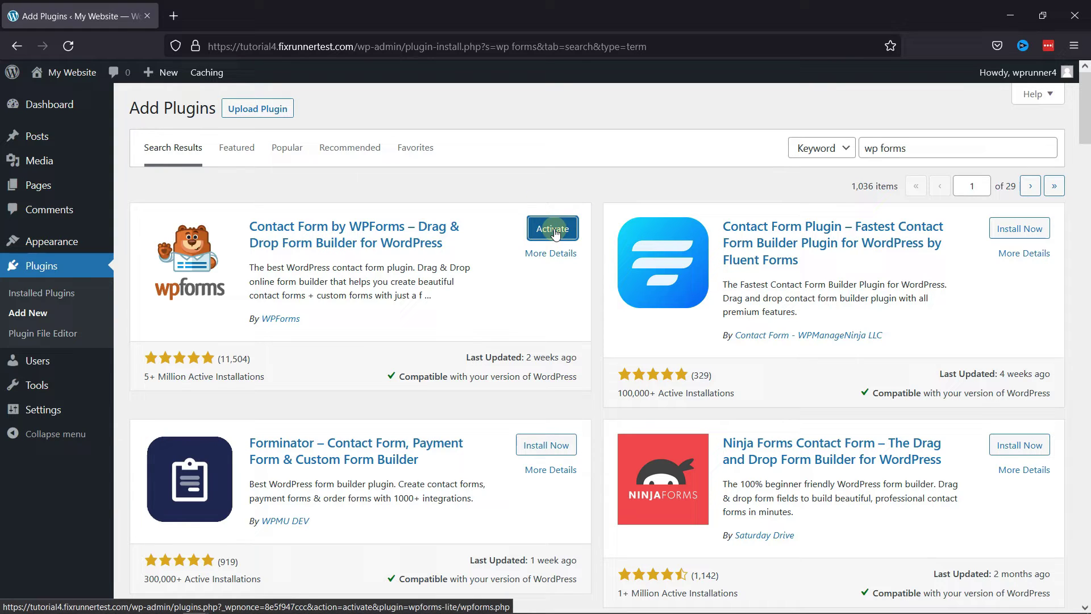
{"action": "left_click", "coordinate": [555, 231]}
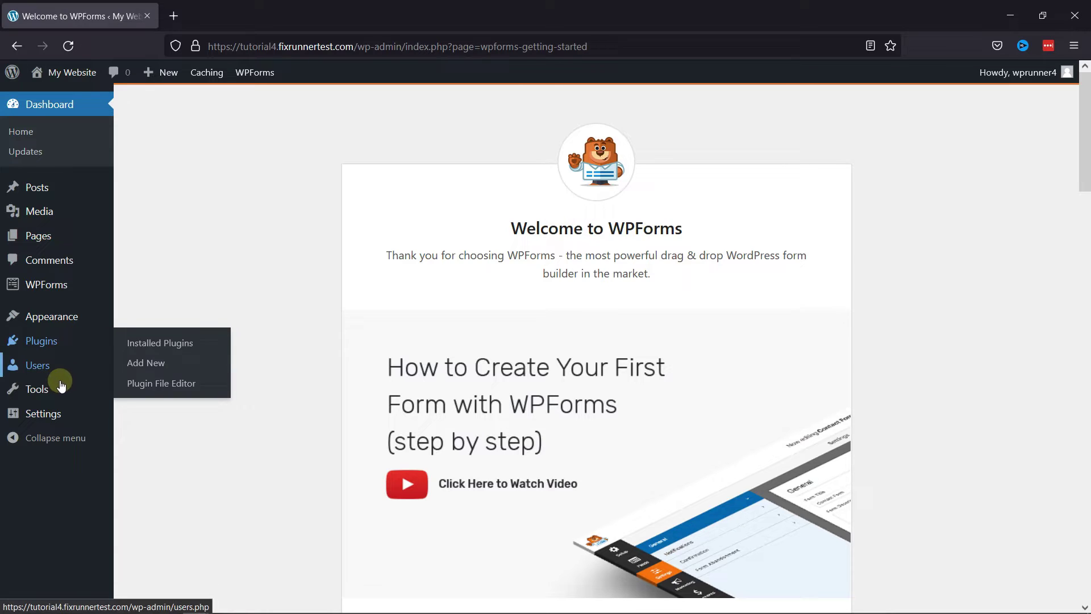
- Create a new WPForms form named 'Clubs' from the Blank Form template
{"action": "mouse_move", "coordinate": [54, 283]}
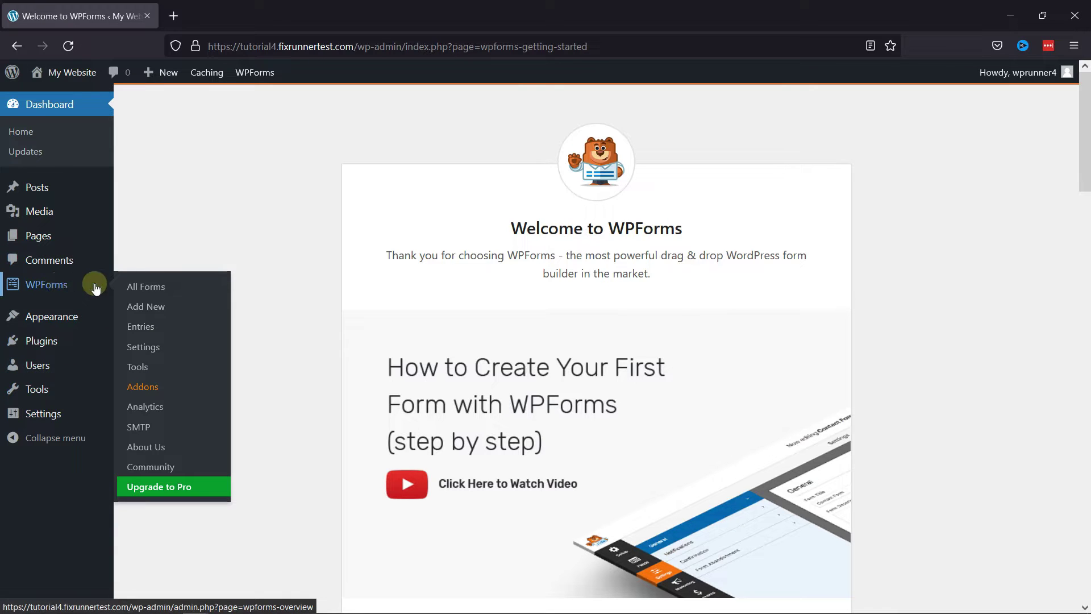
{"action": "left_click", "coordinate": [143, 308]}
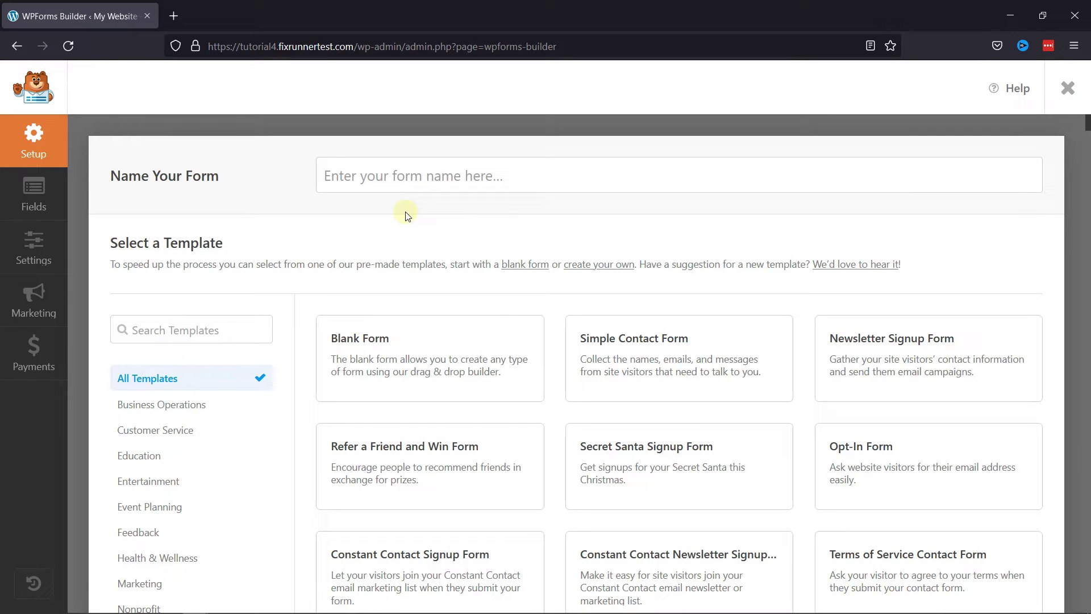
{"action": "left_click", "coordinate": [422, 164]}
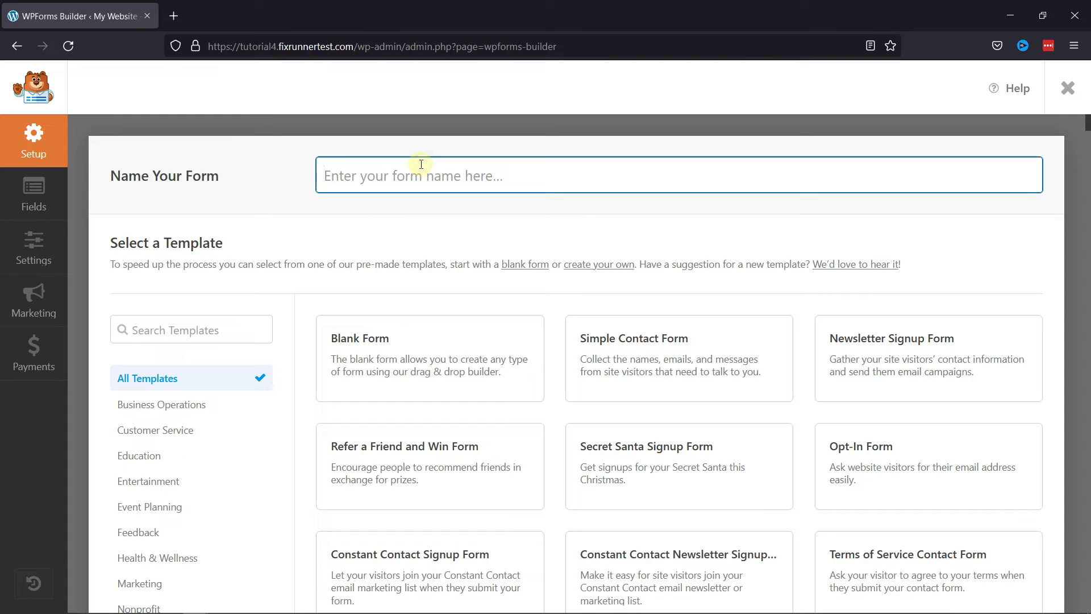
{"action": "type", "text": "Clubs"}
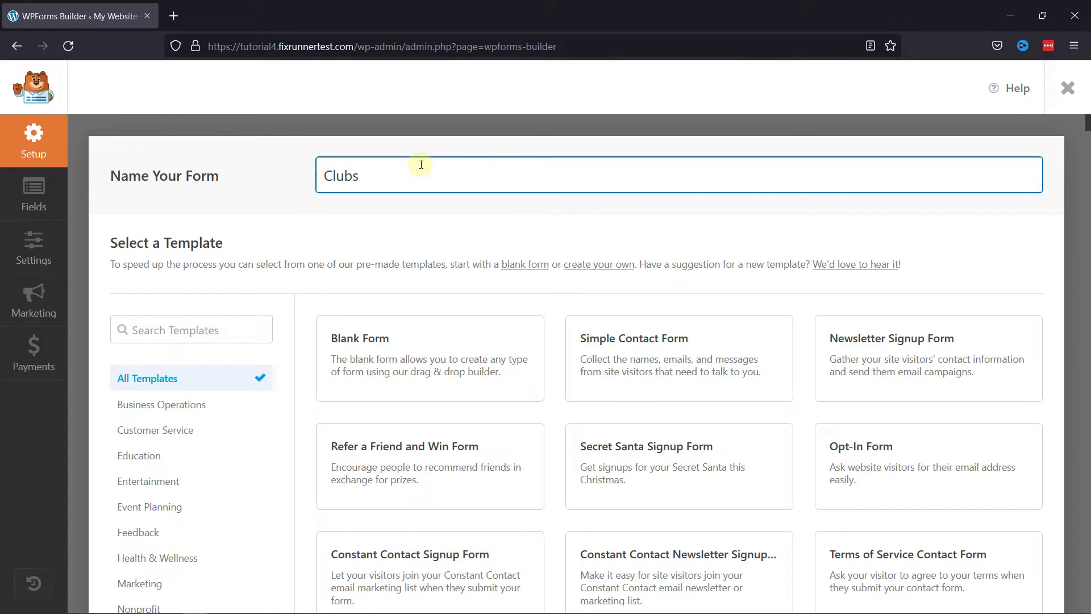
{"action": "left_click", "coordinate": [430, 375]}
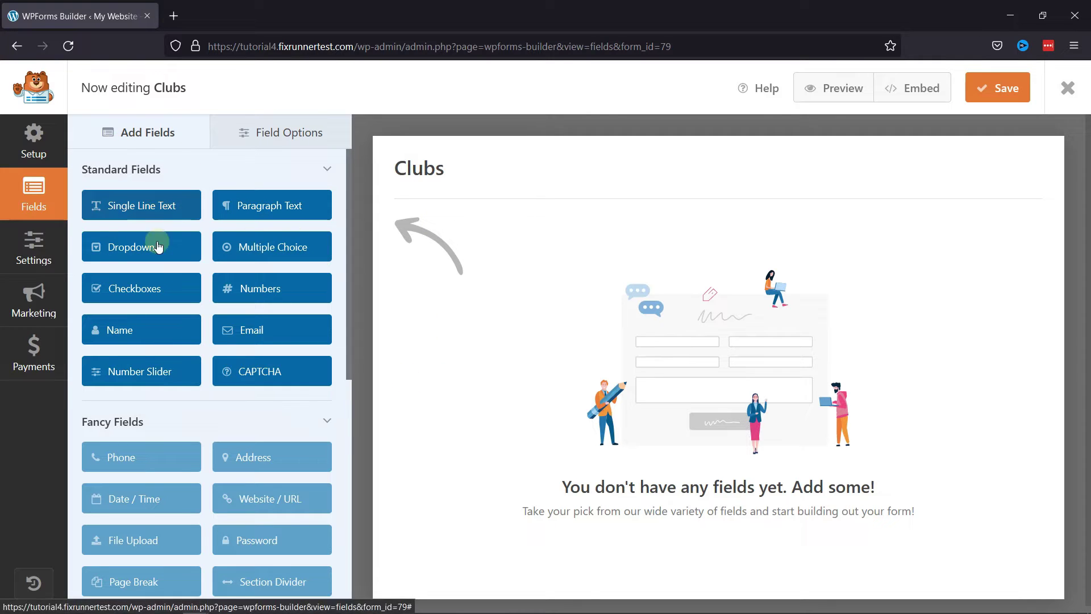
- Add a Dropdown field labelled 'Select Which Club(s) you'd like to know more of.....'
{"action": "left_click_drag", "start_coordinate": [159, 246], "coordinate": [485, 275]}
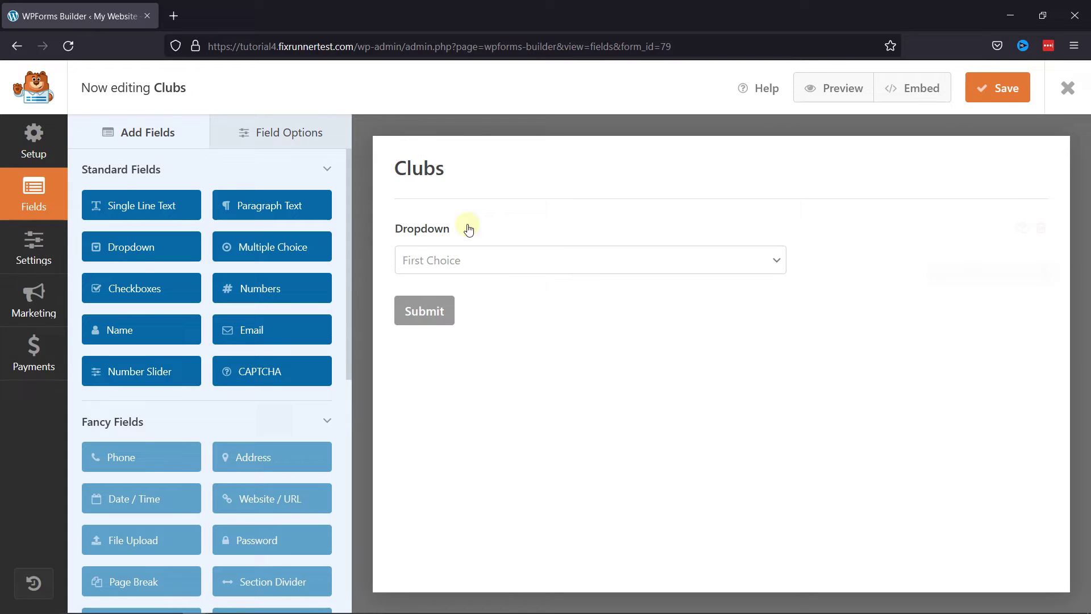
{"action": "left_click", "coordinate": [435, 228]}
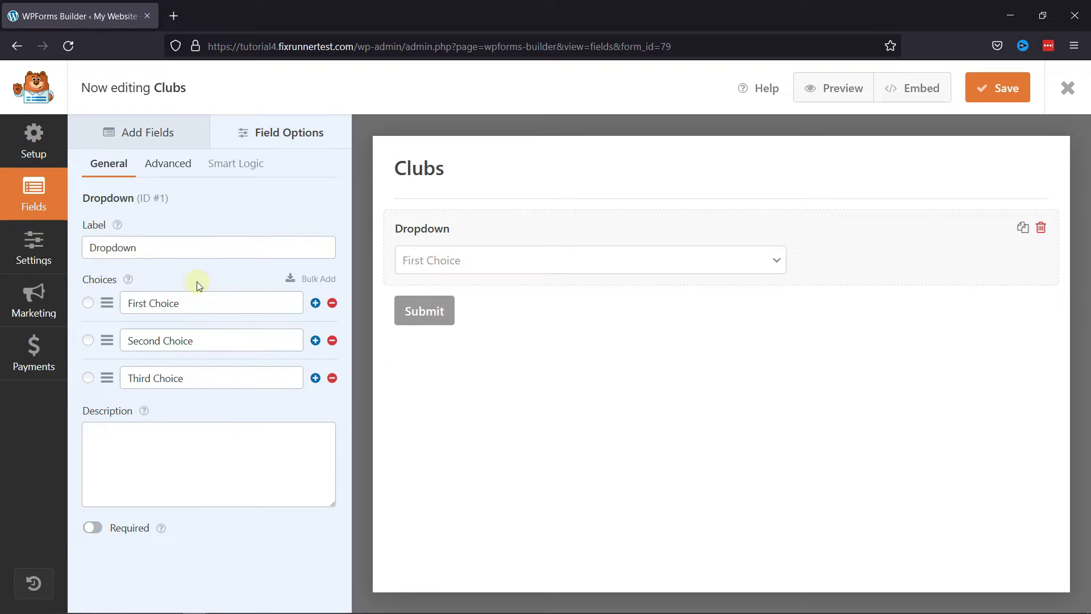
{"action": "left_click_drag", "start_coordinate": [141, 247], "coordinate": [90, 247]}
{"action": "type", "text": "Select"}
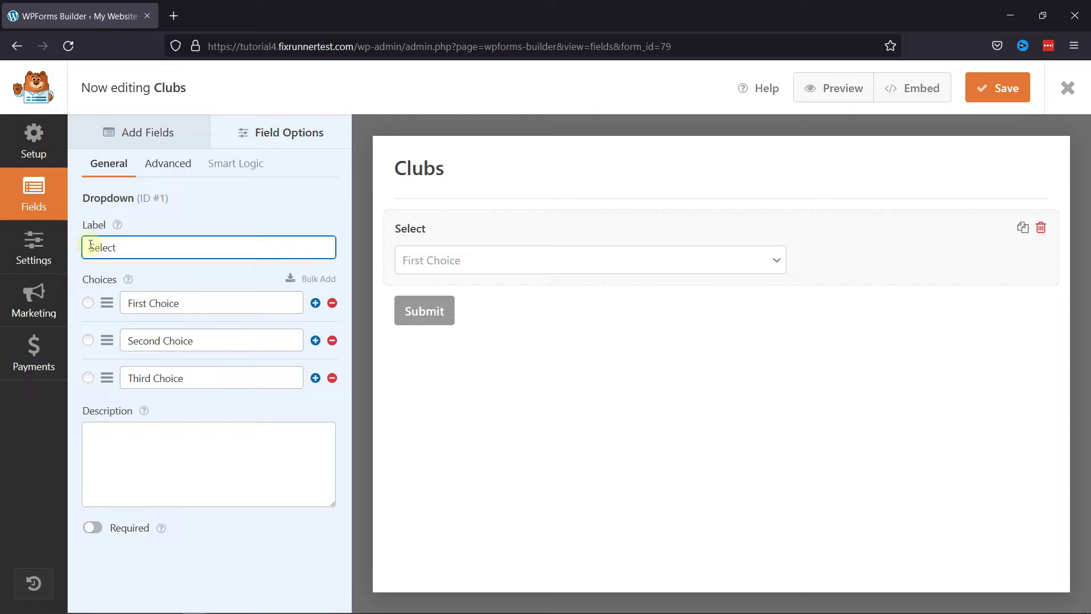
{"action": "type", "text": " Which Club"}
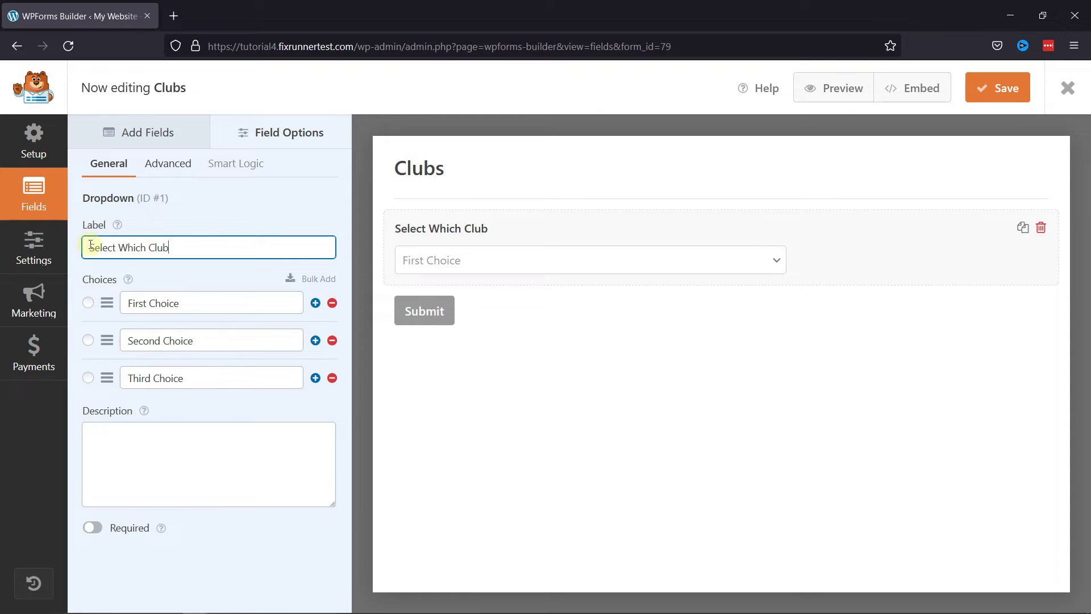
{"action": "type", "text": "(s) you'd li"}
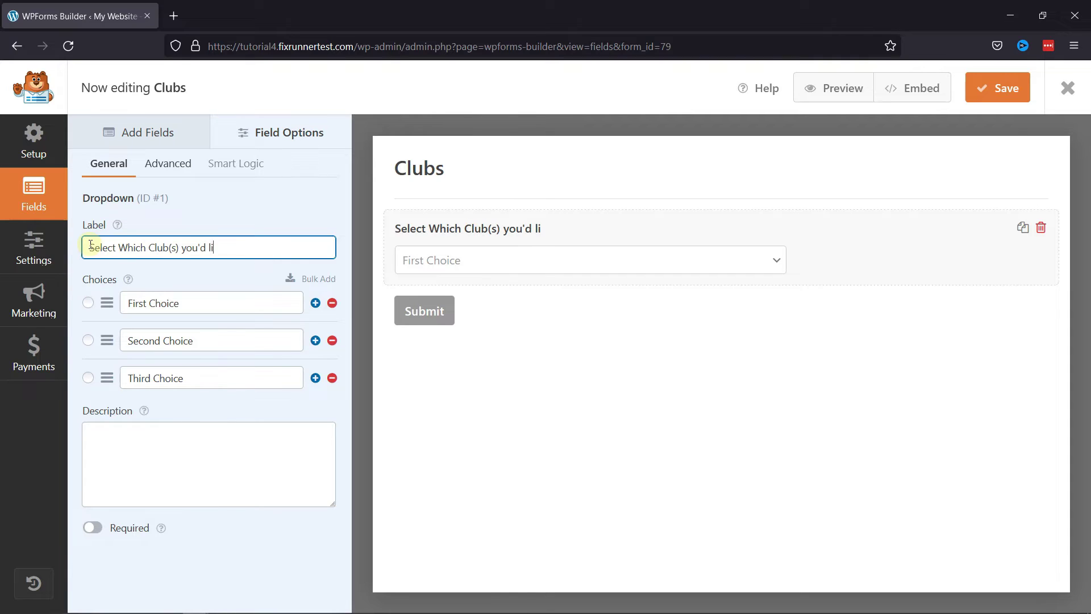
{"action": "type", "text": "ke to know more of....."}
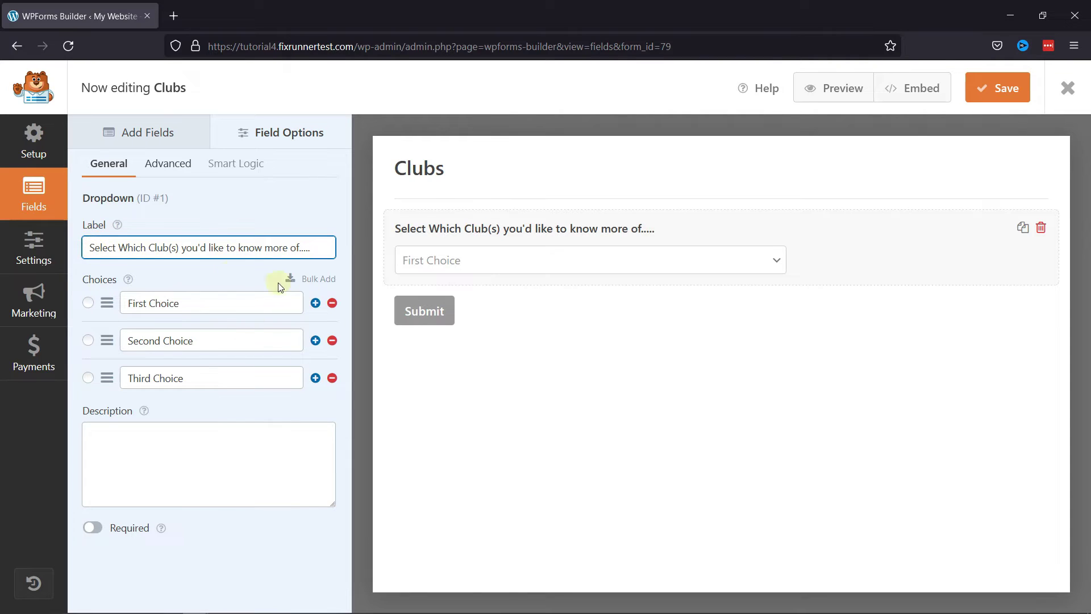
- Bulk-add the choices Swimming, Archery, Cricket, Football and Volleyball to the dropdown
{"action": "left_click", "coordinate": [316, 285]}
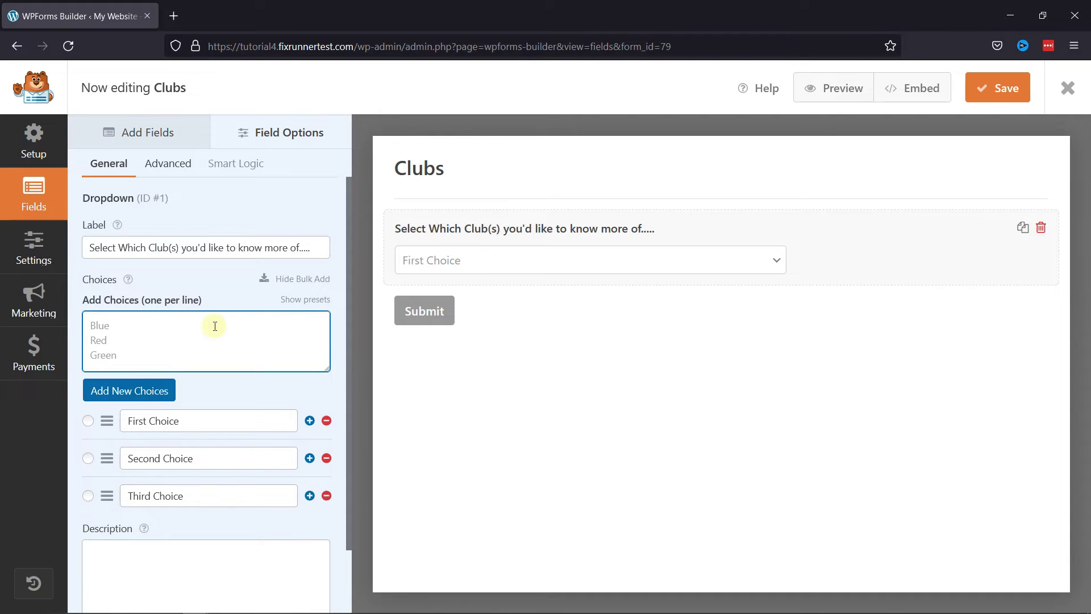
{"action": "type", "text": "Swimming"}
{"action": "key", "text": "Return"}
{"action": "type", "text": "Archery"}
{"action": "type", "text": "Cricket"}
{"action": "key", "text": "Return"}
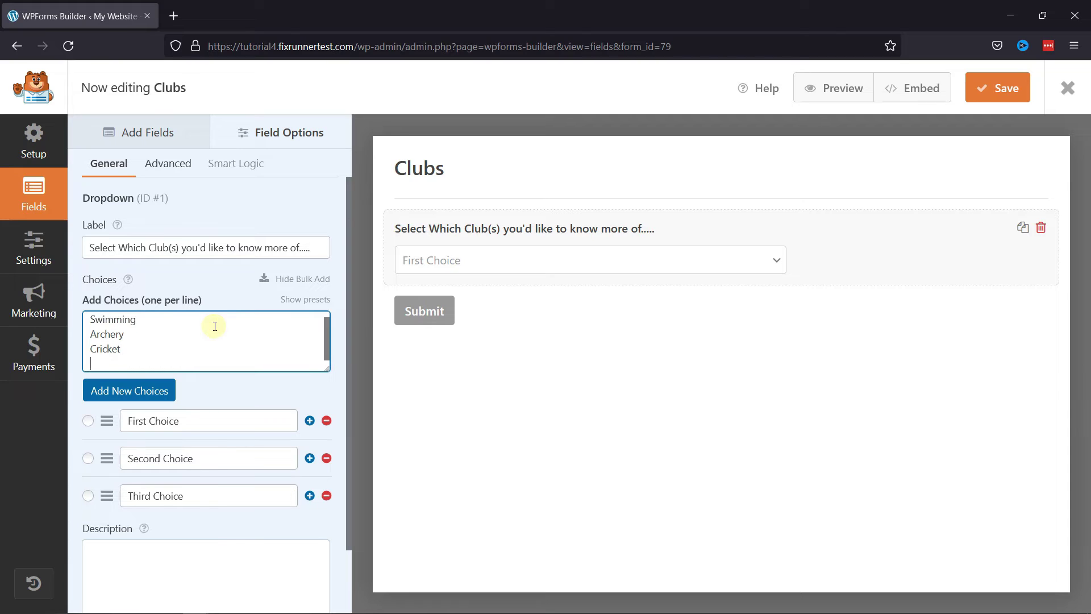
{"action": "type", "text": "Football"}
{"action": "key", "text": "Return"}
{"action": "type", "text": "Volle"}
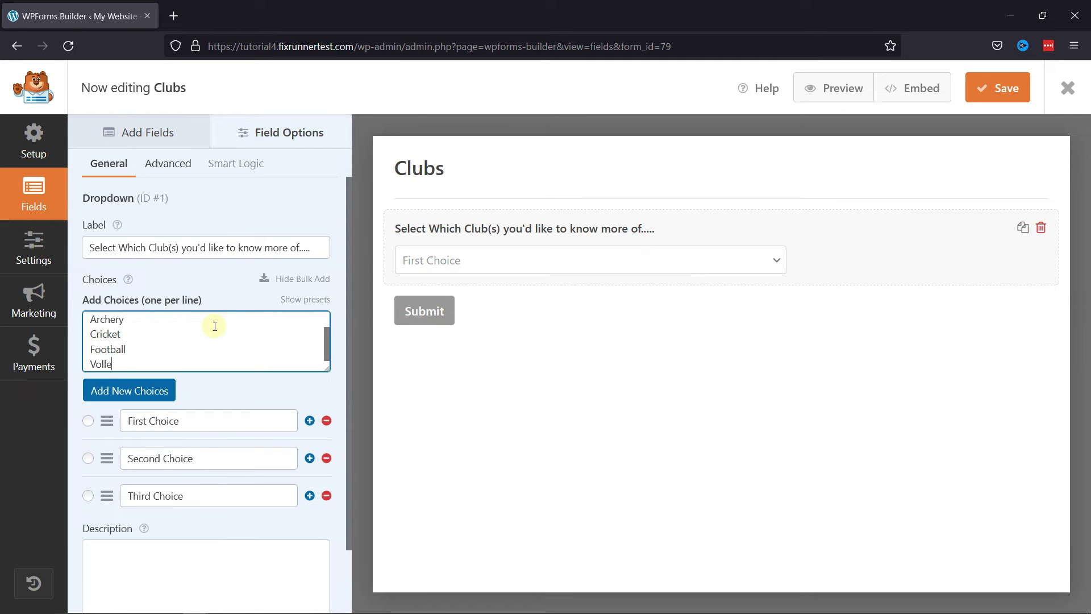
{"action": "type", "text": "yball"}
{"action": "left_click", "coordinate": [136, 391]}
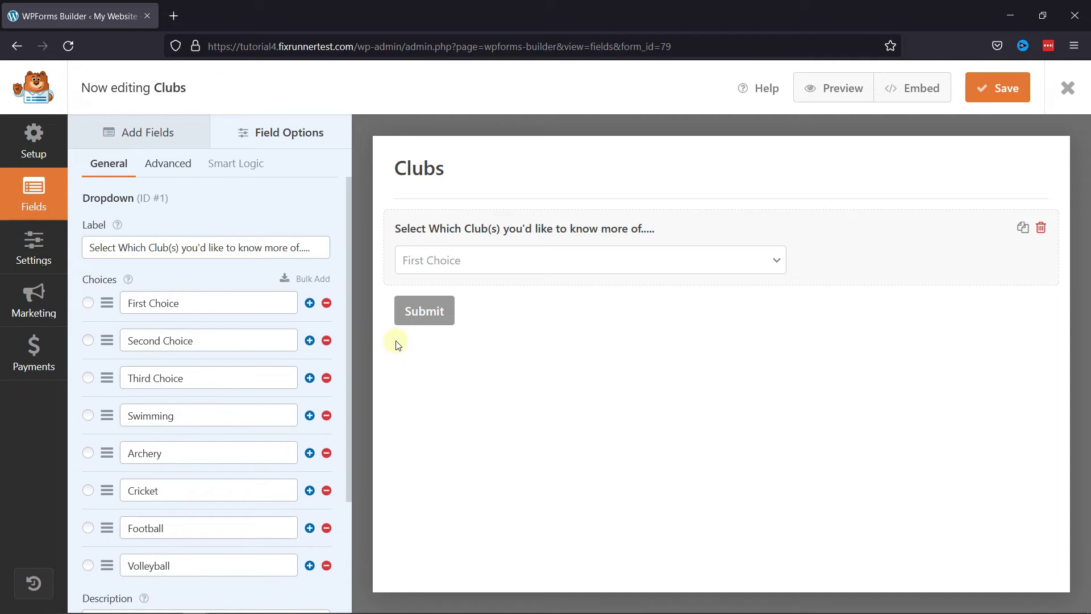
- Remove the First, Second and Third Choice placeholder options
{"action": "left_click", "coordinate": [326, 378]}
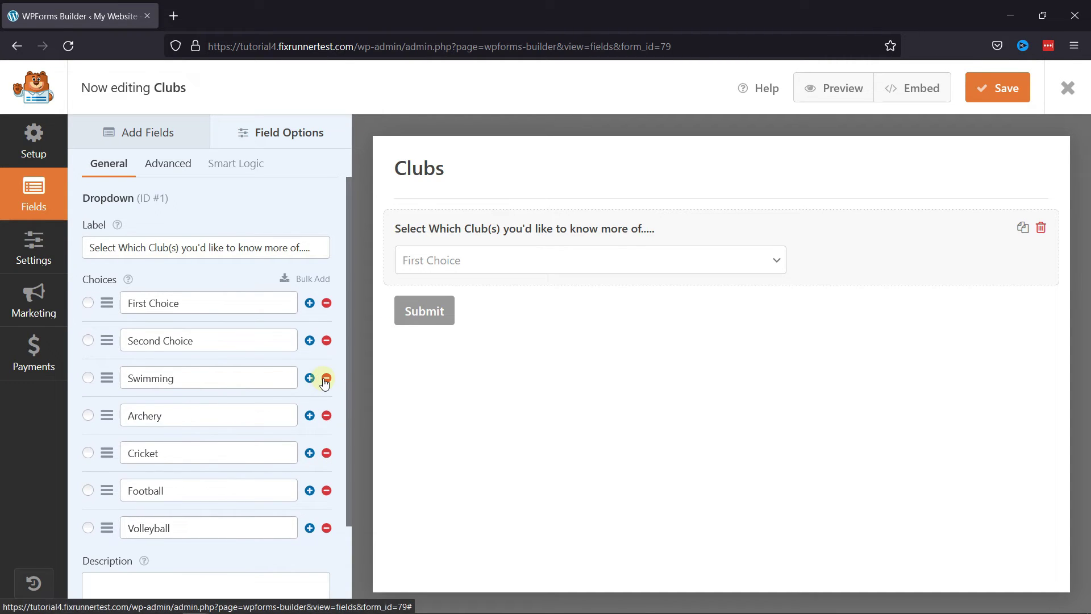
{"action": "left_click", "coordinate": [326, 341]}
{"action": "left_click", "coordinate": [326, 303]}
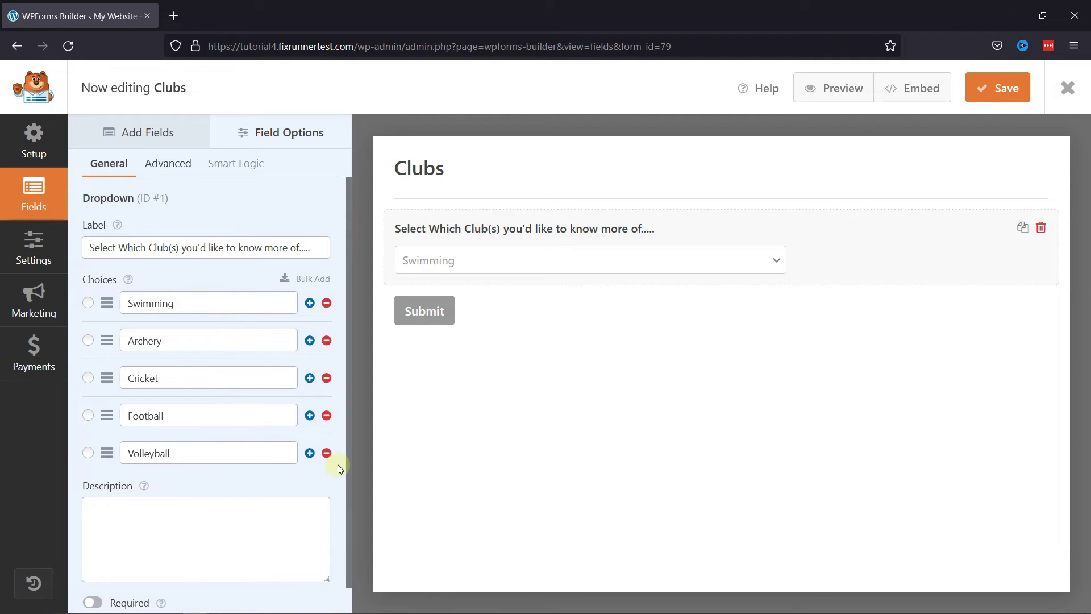
- Save the Clubs form, preview it, and choose Football in the club dropdown
{"action": "left_click", "coordinate": [996, 88]}
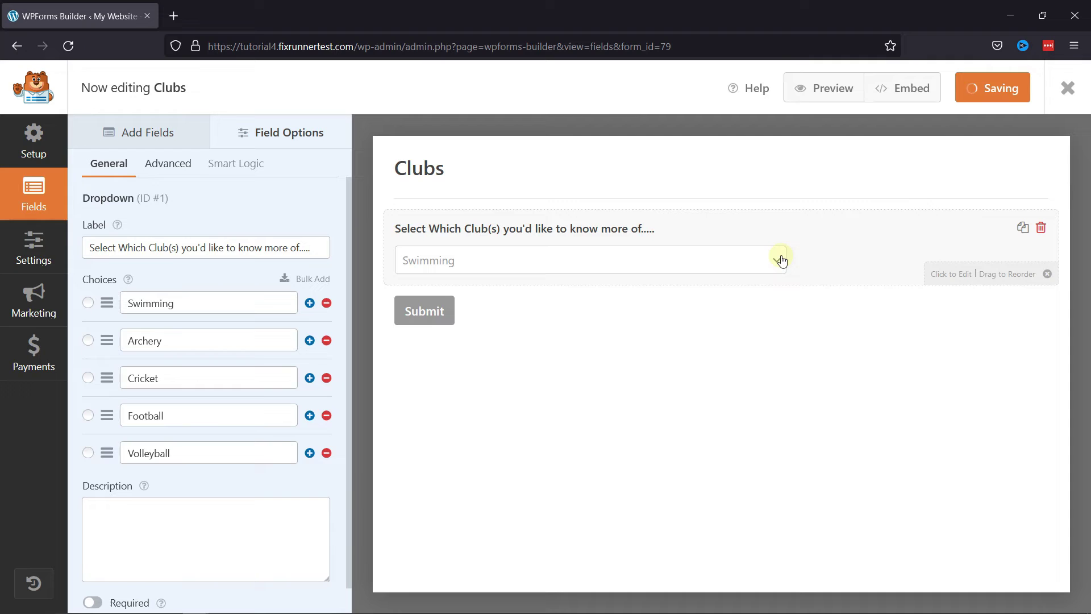
{"action": "left_click", "coordinate": [840, 89]}
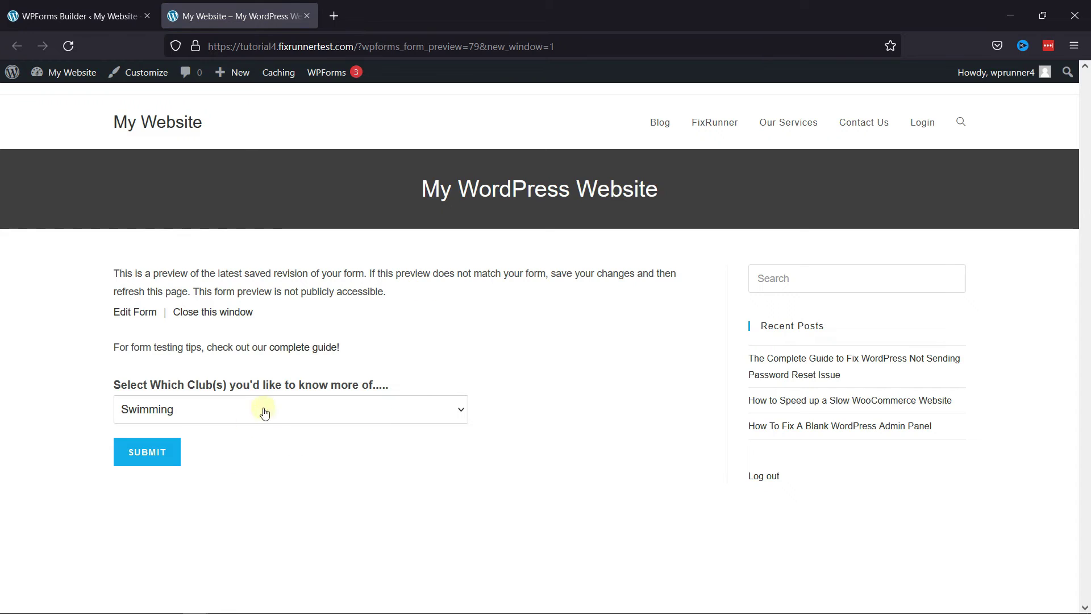
{"action": "left_click", "coordinate": [458, 409]}
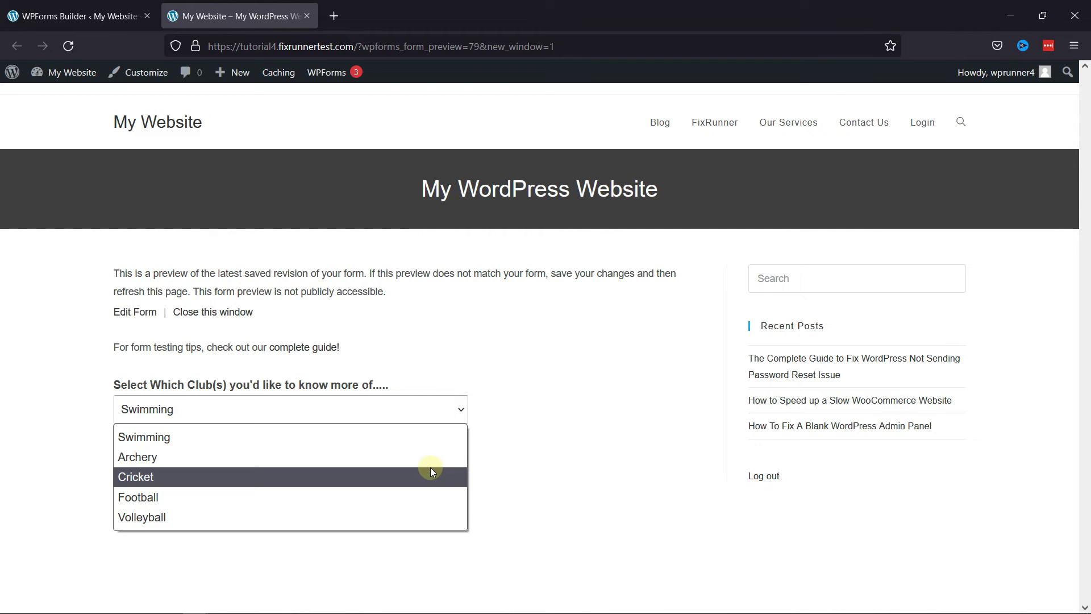
{"action": "left_click", "coordinate": [431, 471]}
{"action": "left_click", "coordinate": [421, 425]}
{"action": "left_click", "coordinate": [386, 494]}
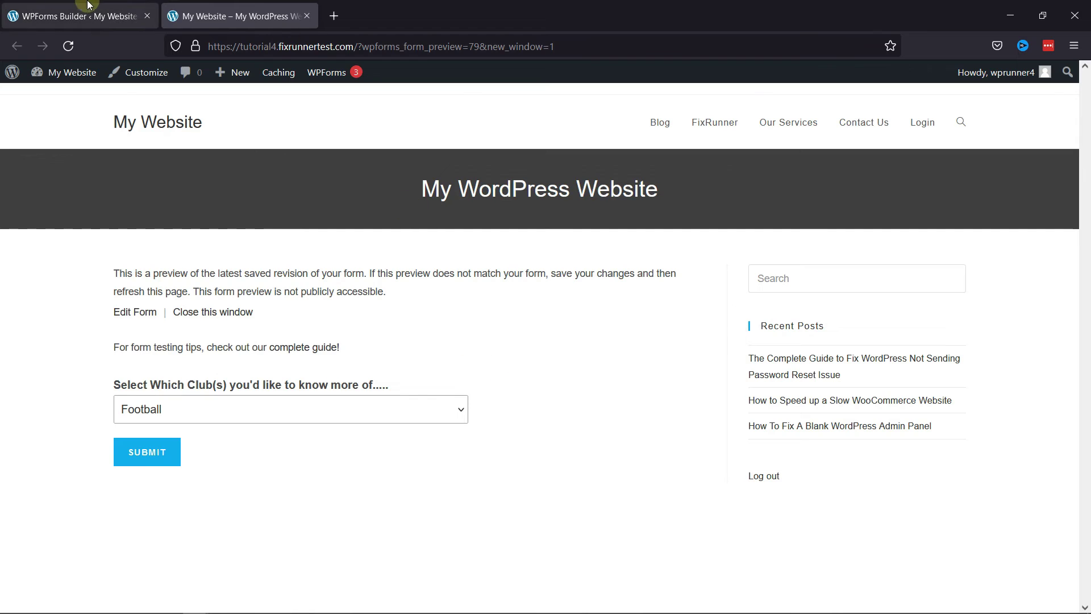
{"action": "left_click", "coordinate": [63, 12]}
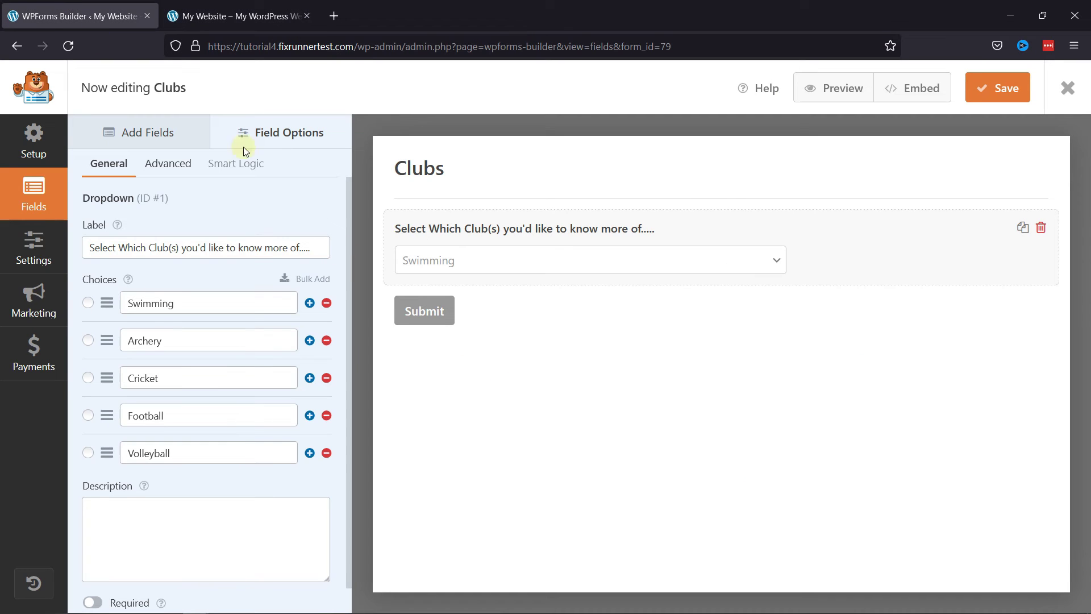
- Turn on Multiple Options Selection in the dropdown's Advanced settings and save the form
{"action": "left_click", "coordinate": [177, 175]}
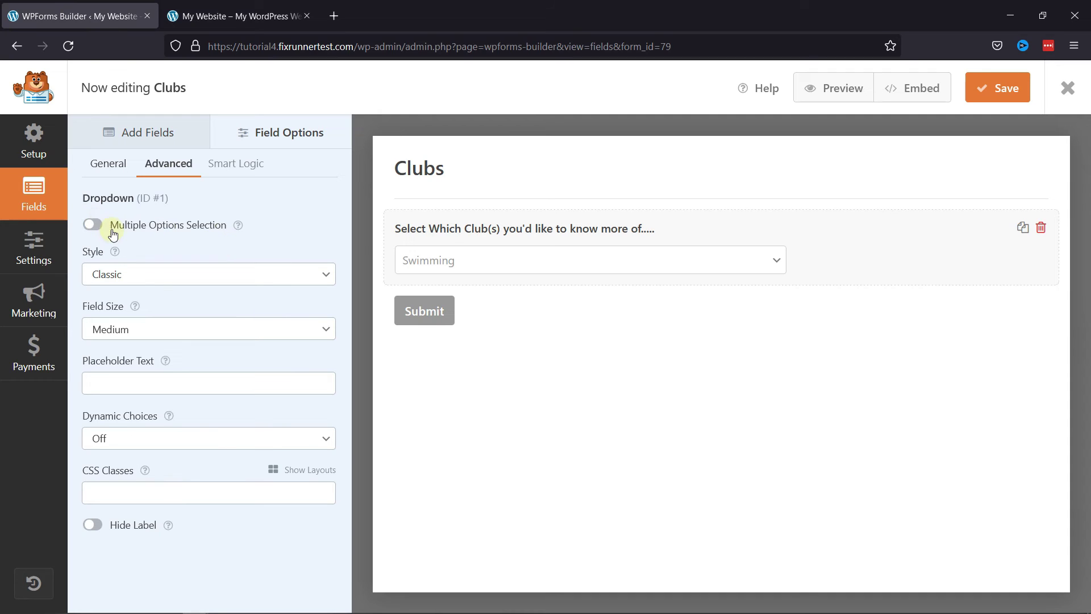
{"action": "left_click", "coordinate": [95, 230]}
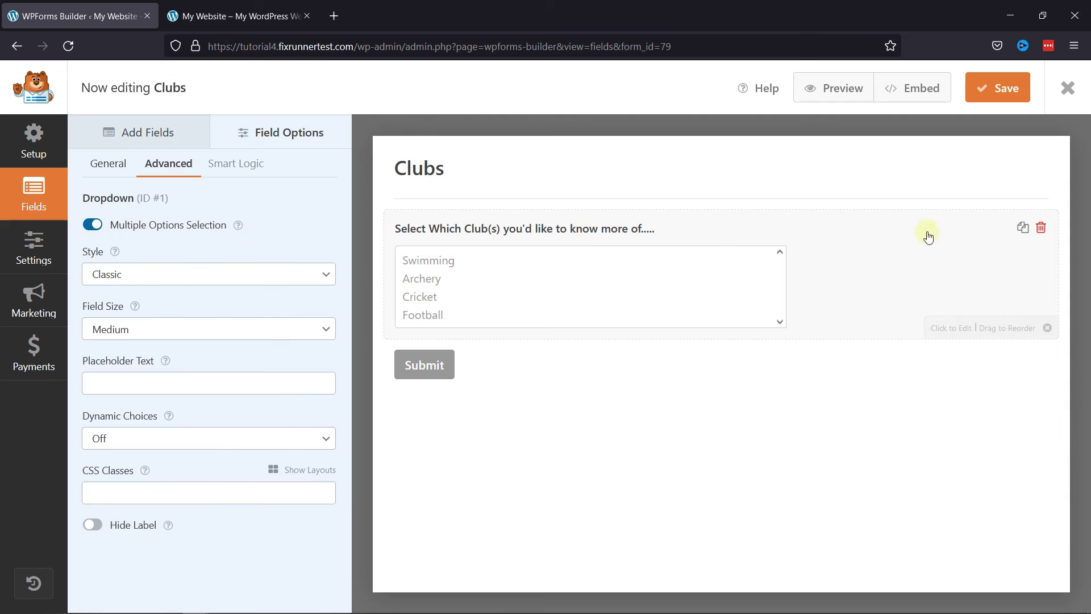
{"action": "left_click", "coordinate": [1000, 96]}
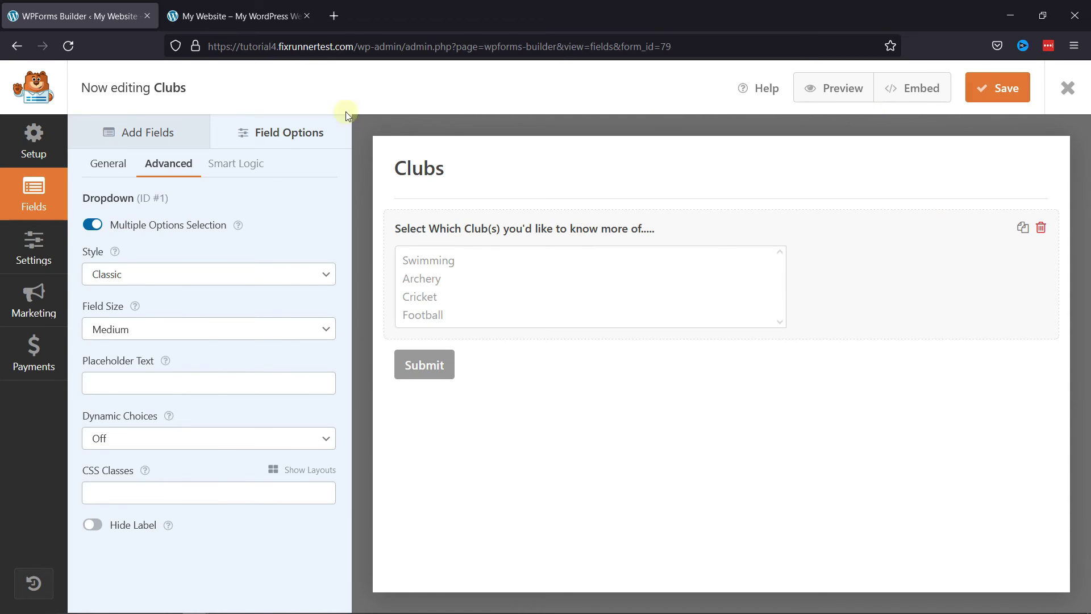
- Reload the preview and select Swimming, Cricket and Football together in the club list
{"action": "left_click", "coordinate": [257, 19]}
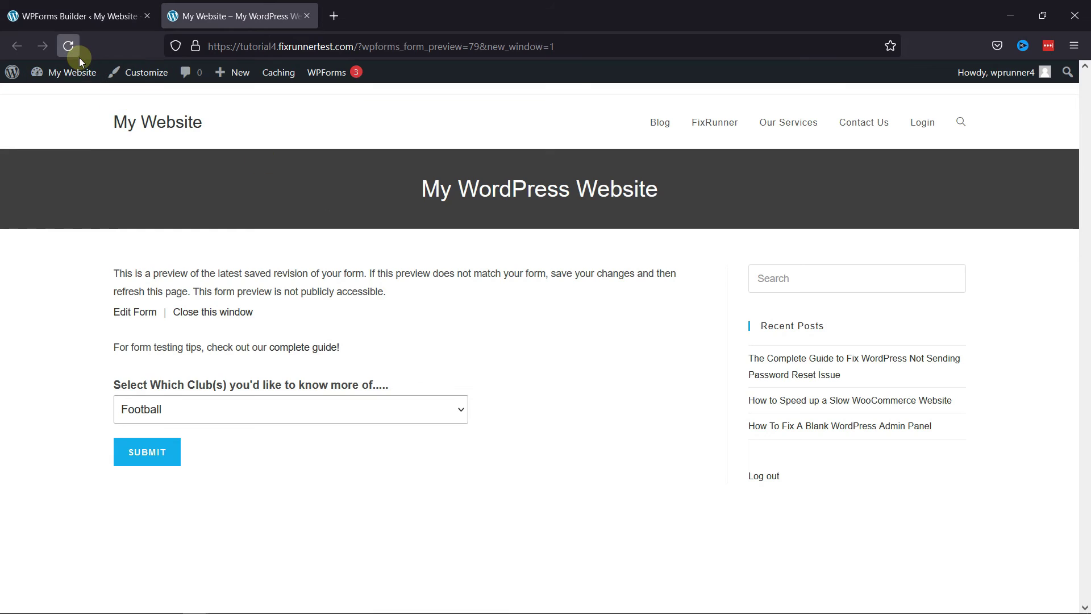
{"action": "left_click", "coordinate": [68, 45]}
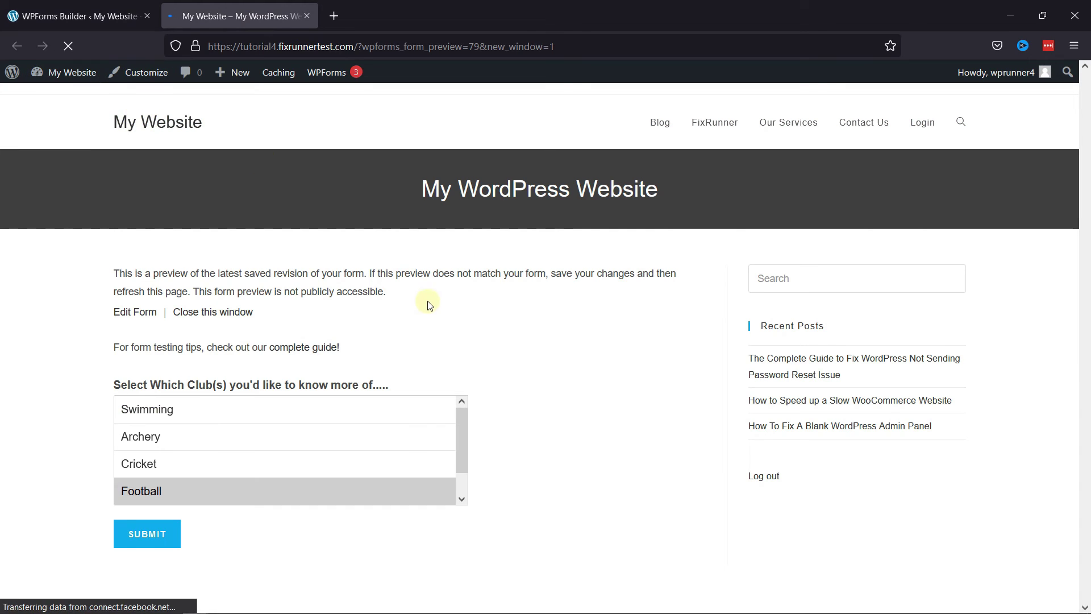
{"action": "left_click", "coordinate": [392, 436]}
{"action": "left_click", "coordinate": [397, 465]}
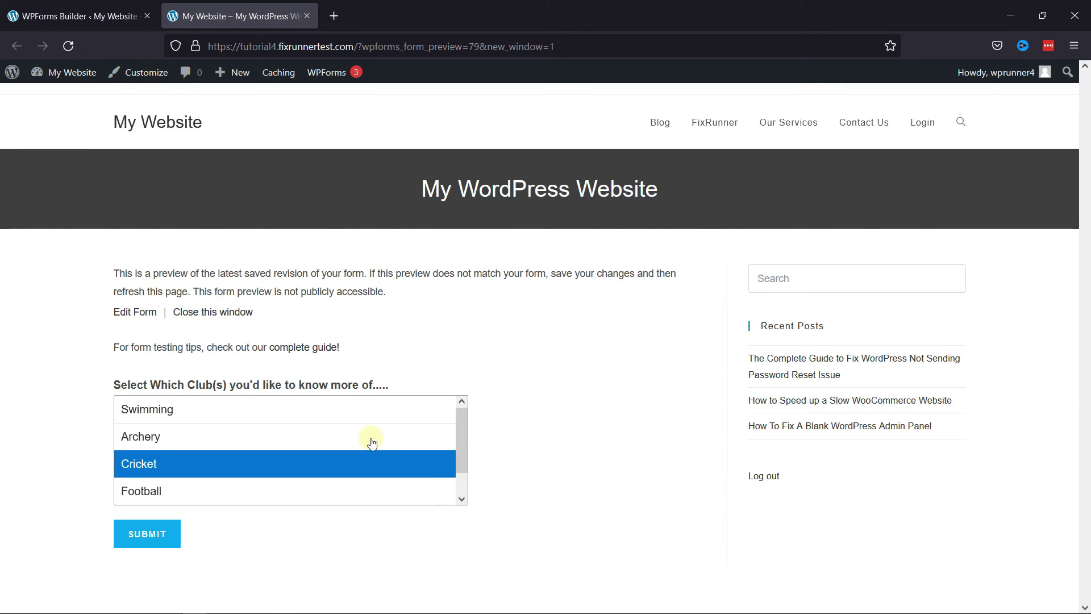
{"action": "scroll", "coordinate": [341, 455], "scroll_direction": "down", "scroll_amount": 1}
{"action": "left_click", "coordinate": [298, 466], "text": "ctrl"}
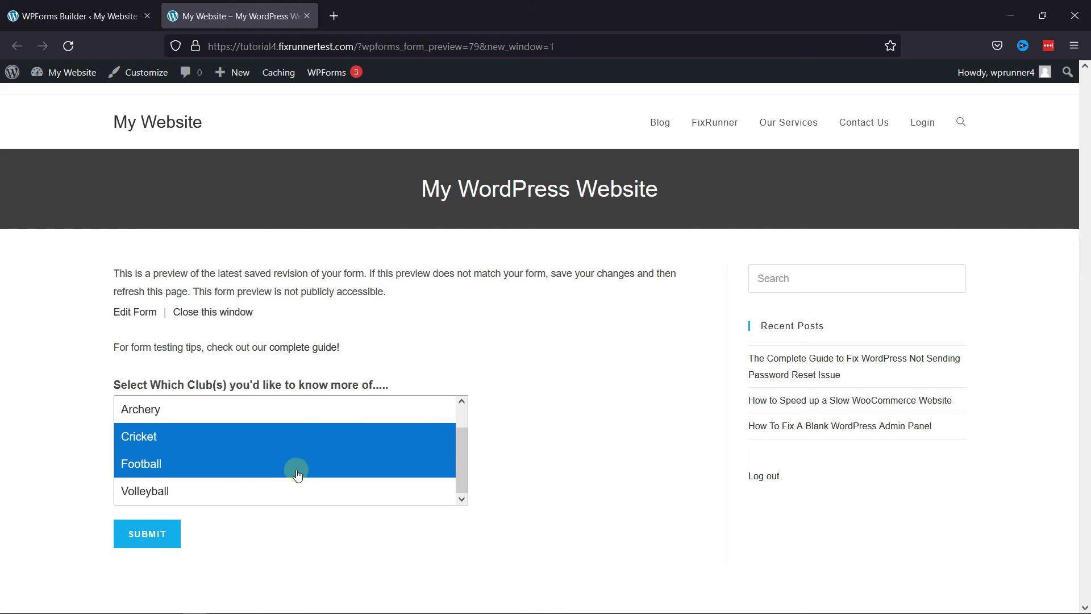
{"action": "left_click", "coordinate": [317, 418], "text": "ctrl"}
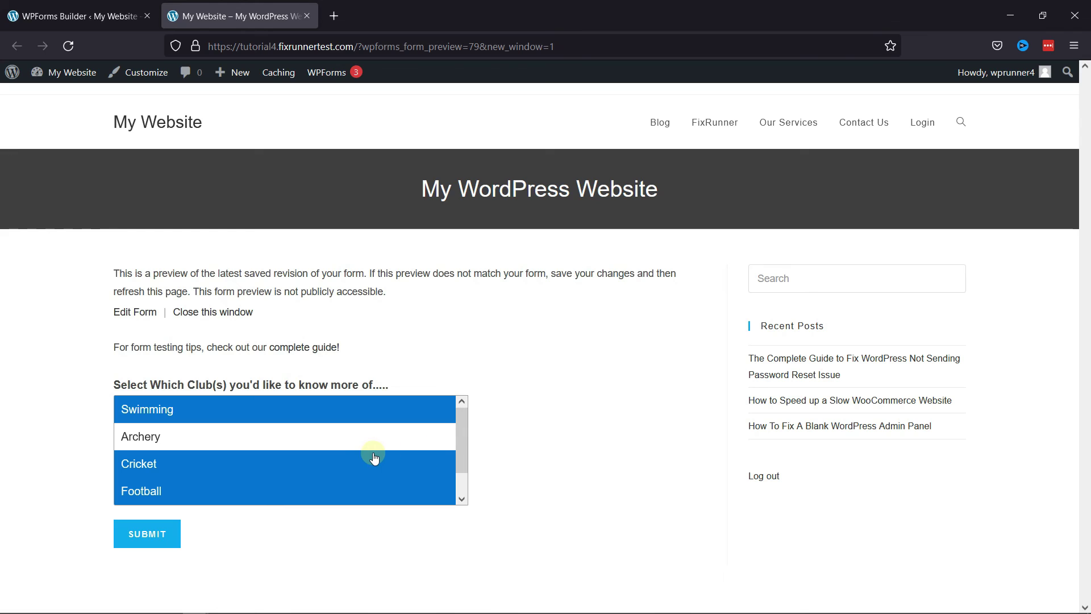
{"action": "scroll", "coordinate": [361, 457], "scroll_direction": "down", "scroll_amount": 1}
{"action": "scroll", "coordinate": [361, 458], "scroll_direction": "up", "scroll_amount": 1}
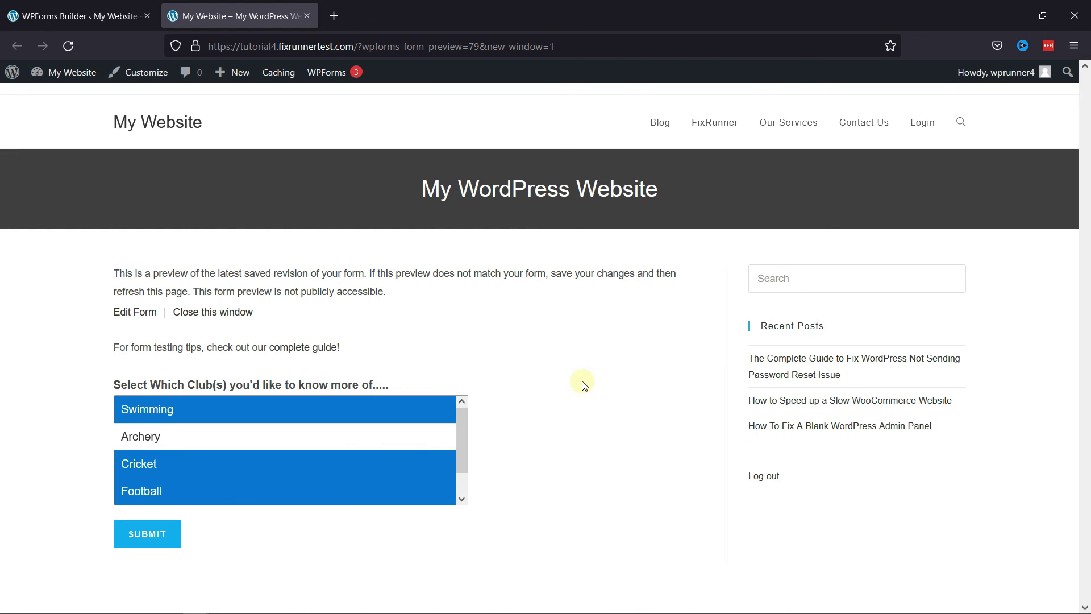